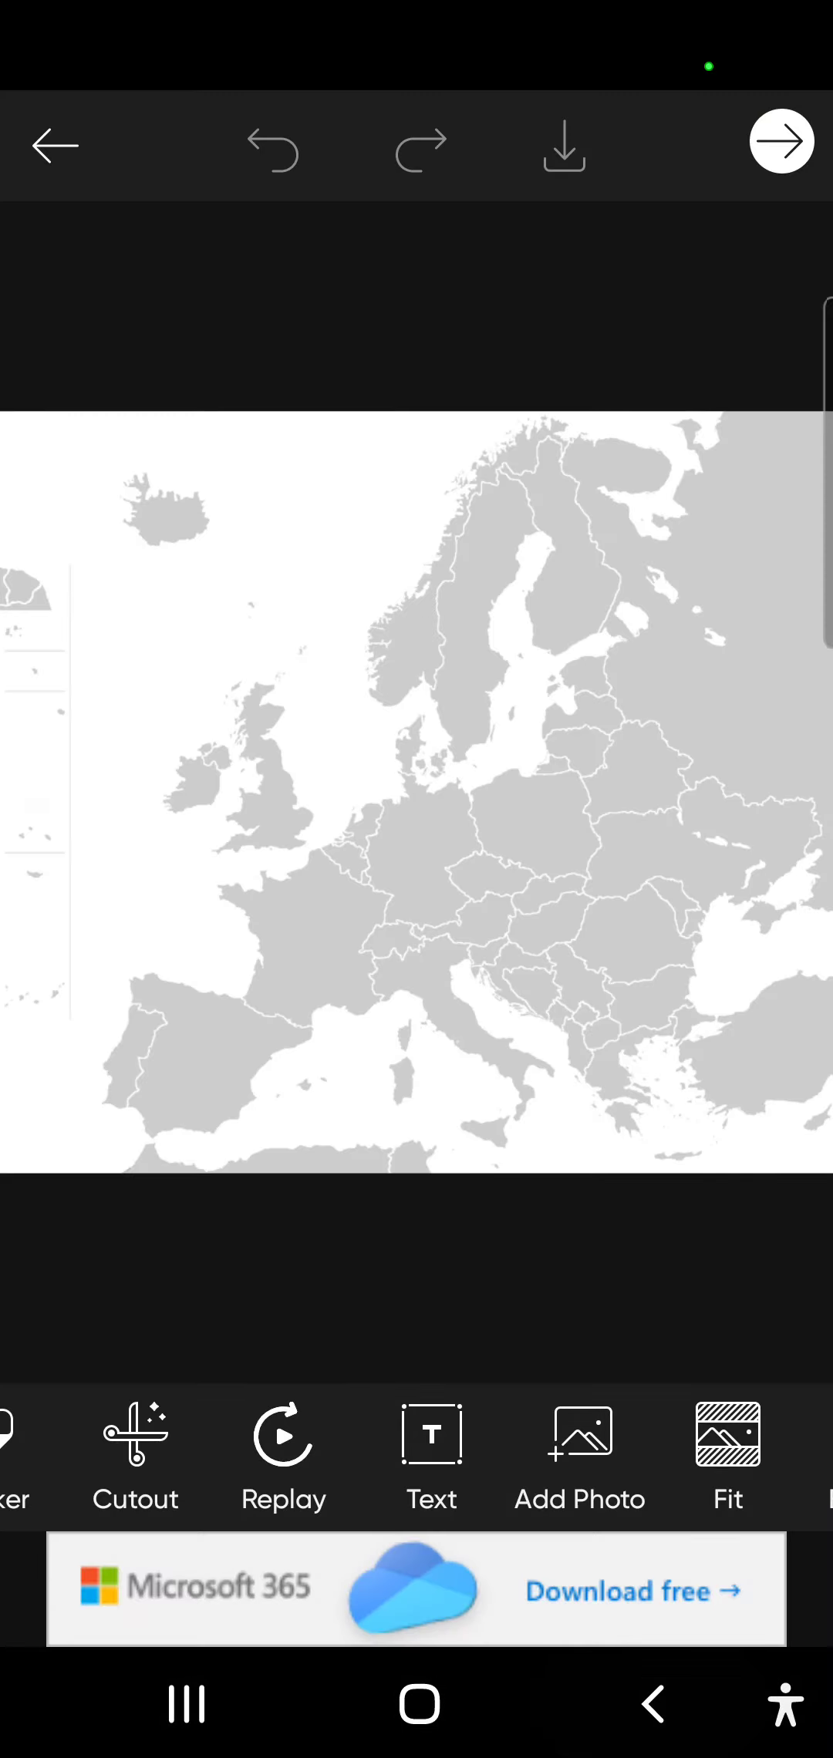
{"action": "scroll", "coordinate": [417, 687], "scroll_direction": "up", "scroll_amount": 5}
{"action": "scroll", "coordinate": [417, 687], "scroll_direction": "up", "scroll_amount": 2}
{"action": "scroll", "coordinate": [416, 714], "scroll_direction": "up", "scroll_amount": 3}
{"action": "scroll", "coordinate": [416, 713], "scroll_direction": "up", "scroll_amount": 1}
{"action": "scroll", "coordinate": [416, 714], "scroll_direction": "down", "scroll_amount": 4}
{"action": "scroll", "coordinate": [416, 714], "scroll_direction": "up", "scroll_amount": 1}
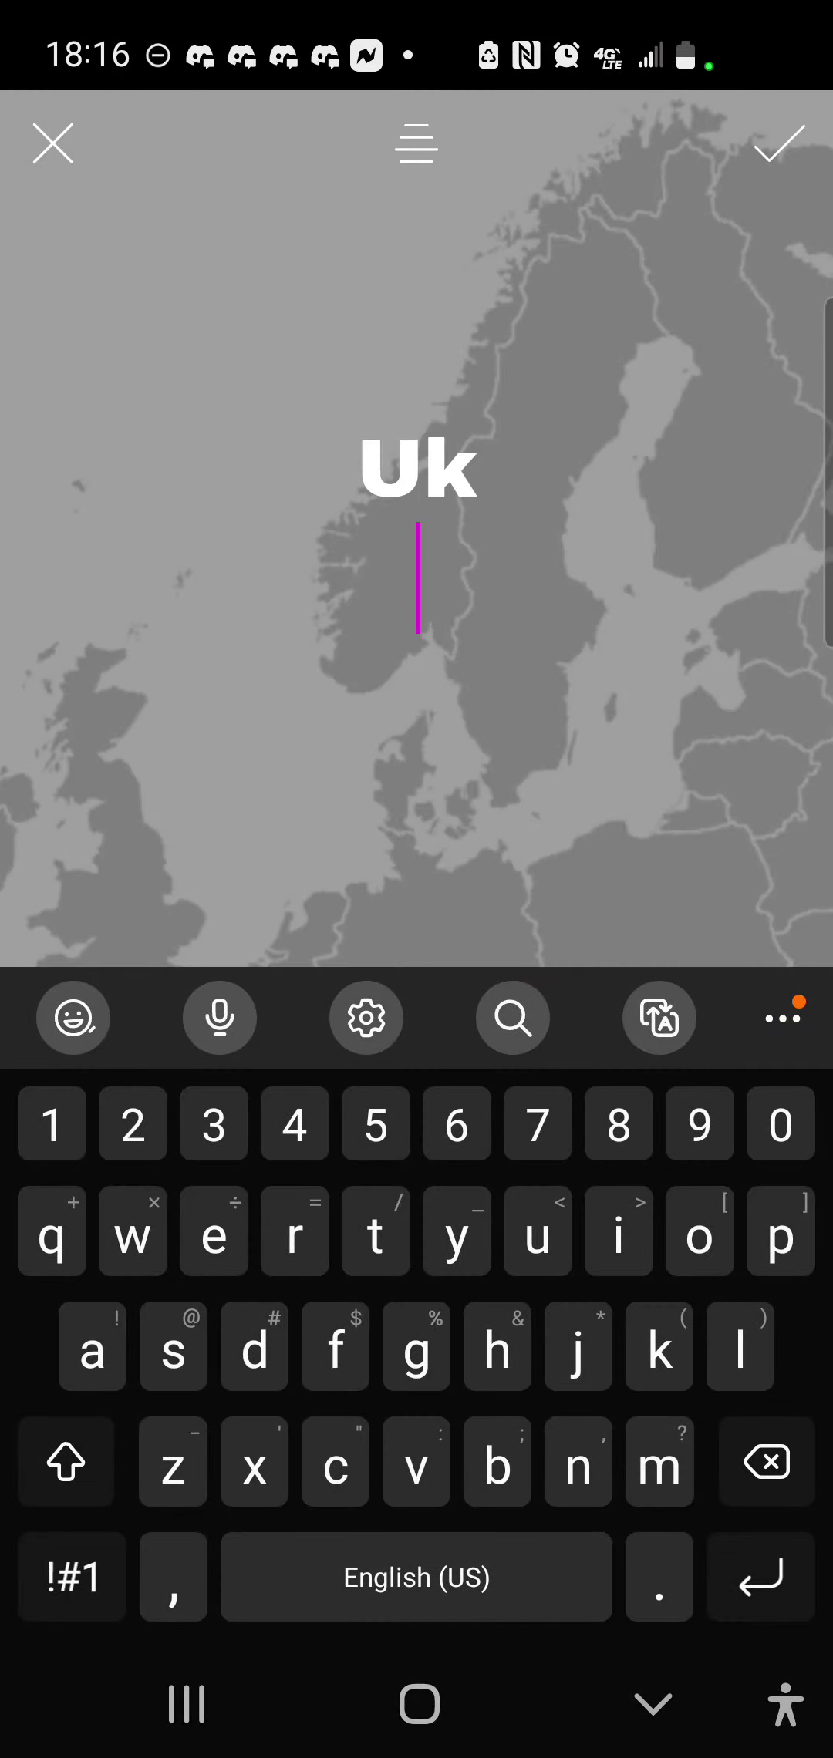
- Keep the Uk label on the map and put away the on-screen keyboard
{"action": "left_click", "coordinate": [653, 1703]}
{"action": "left_click", "coordinate": [432, 927]}
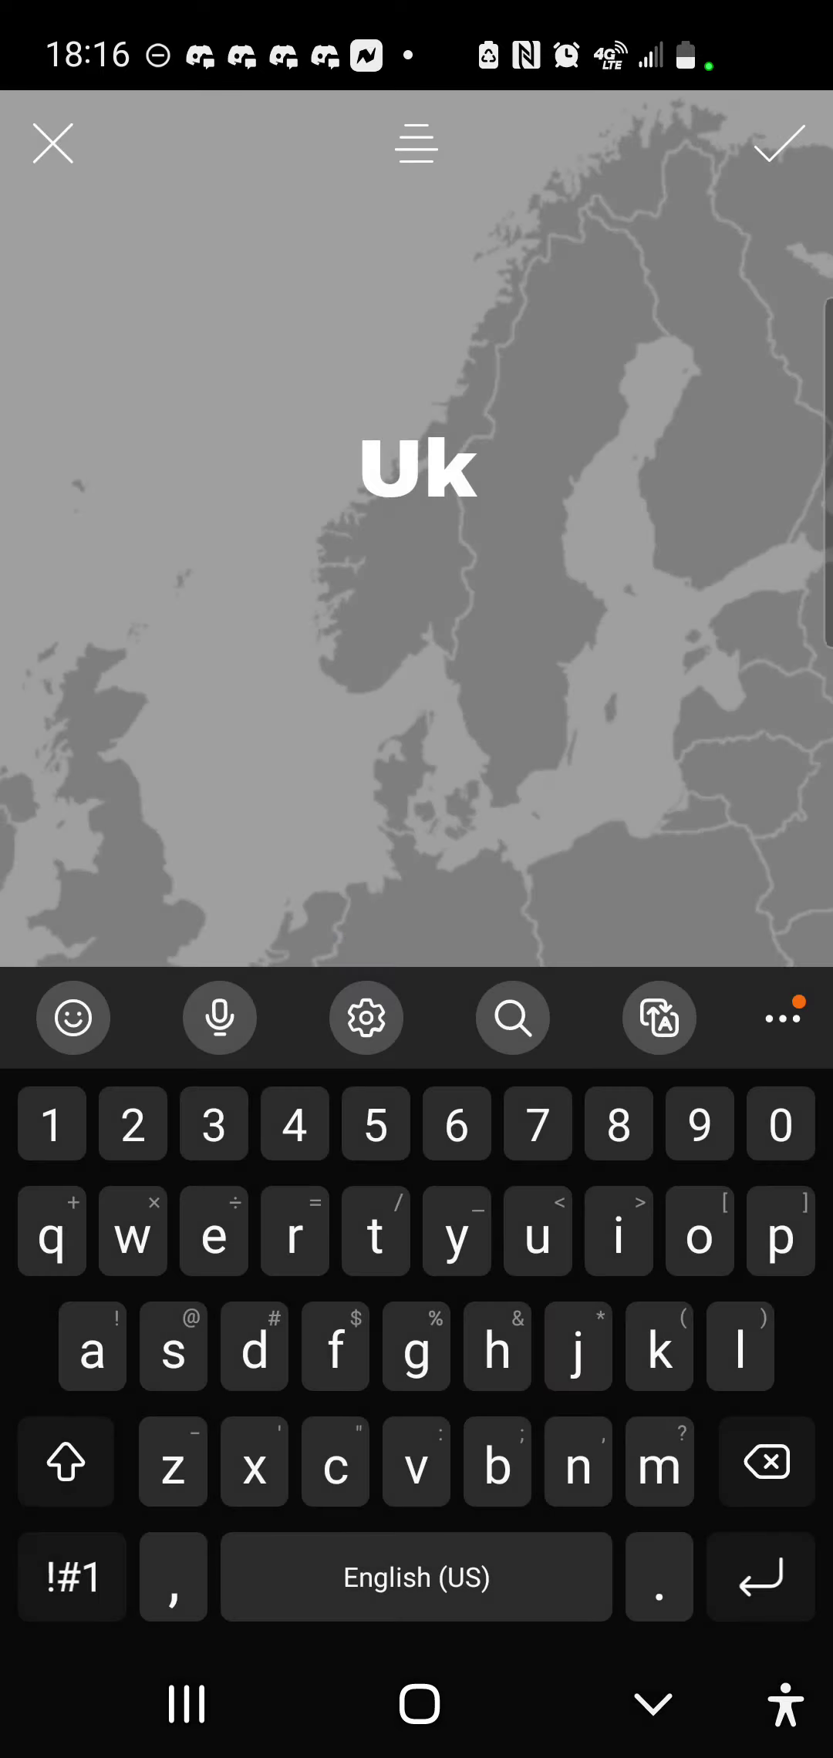
{"action": "left_click", "coordinate": [653, 1703]}
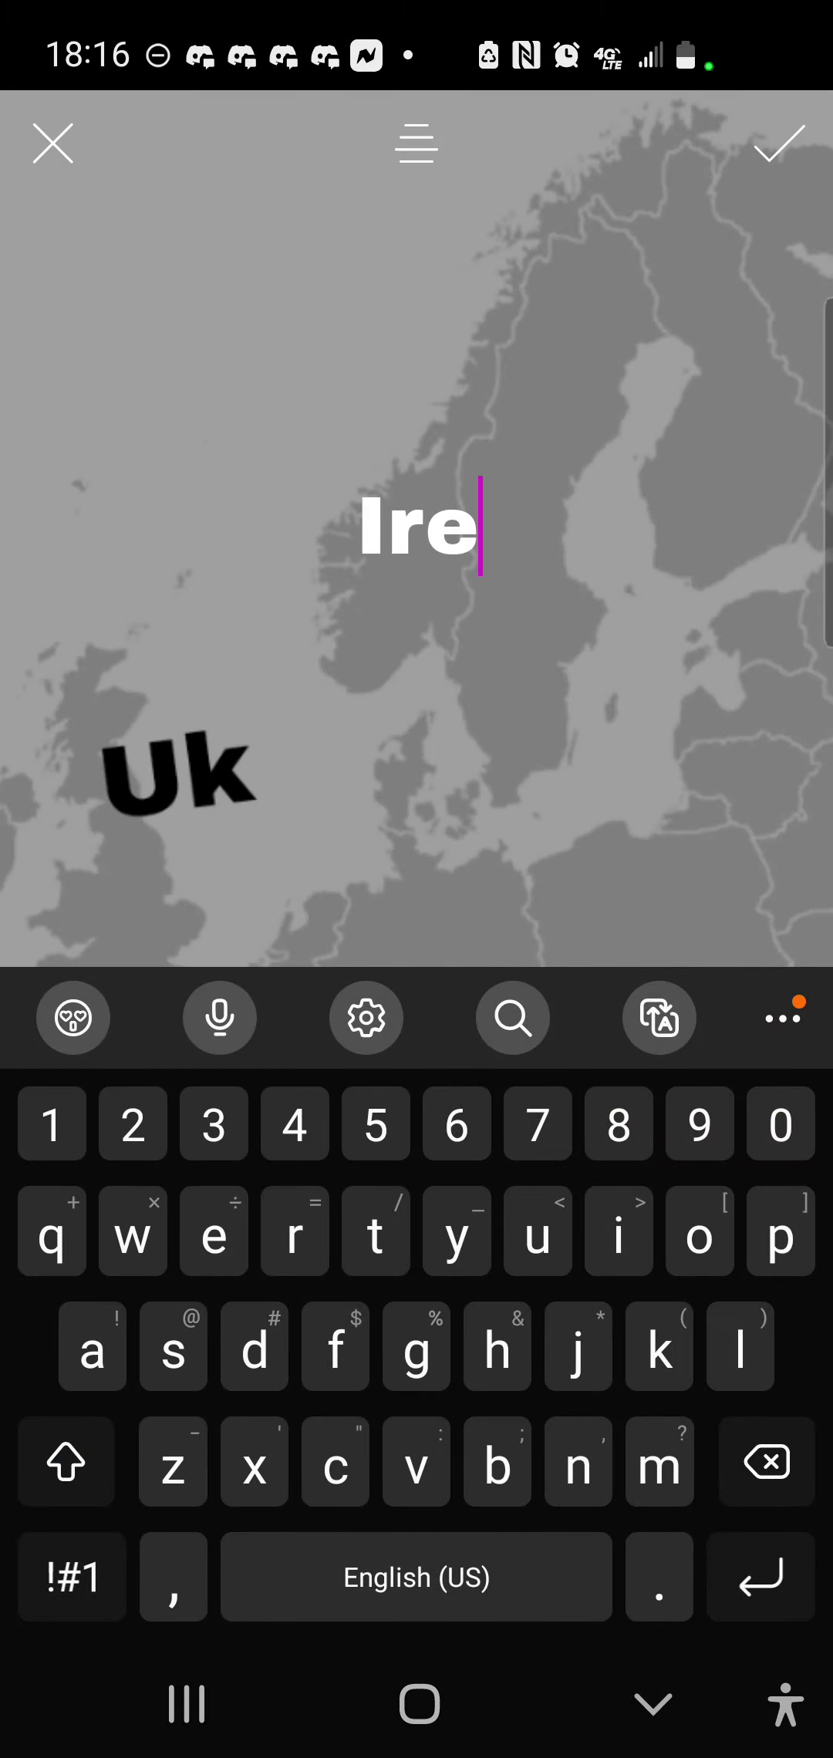
{"action": "type", "text": "land"}
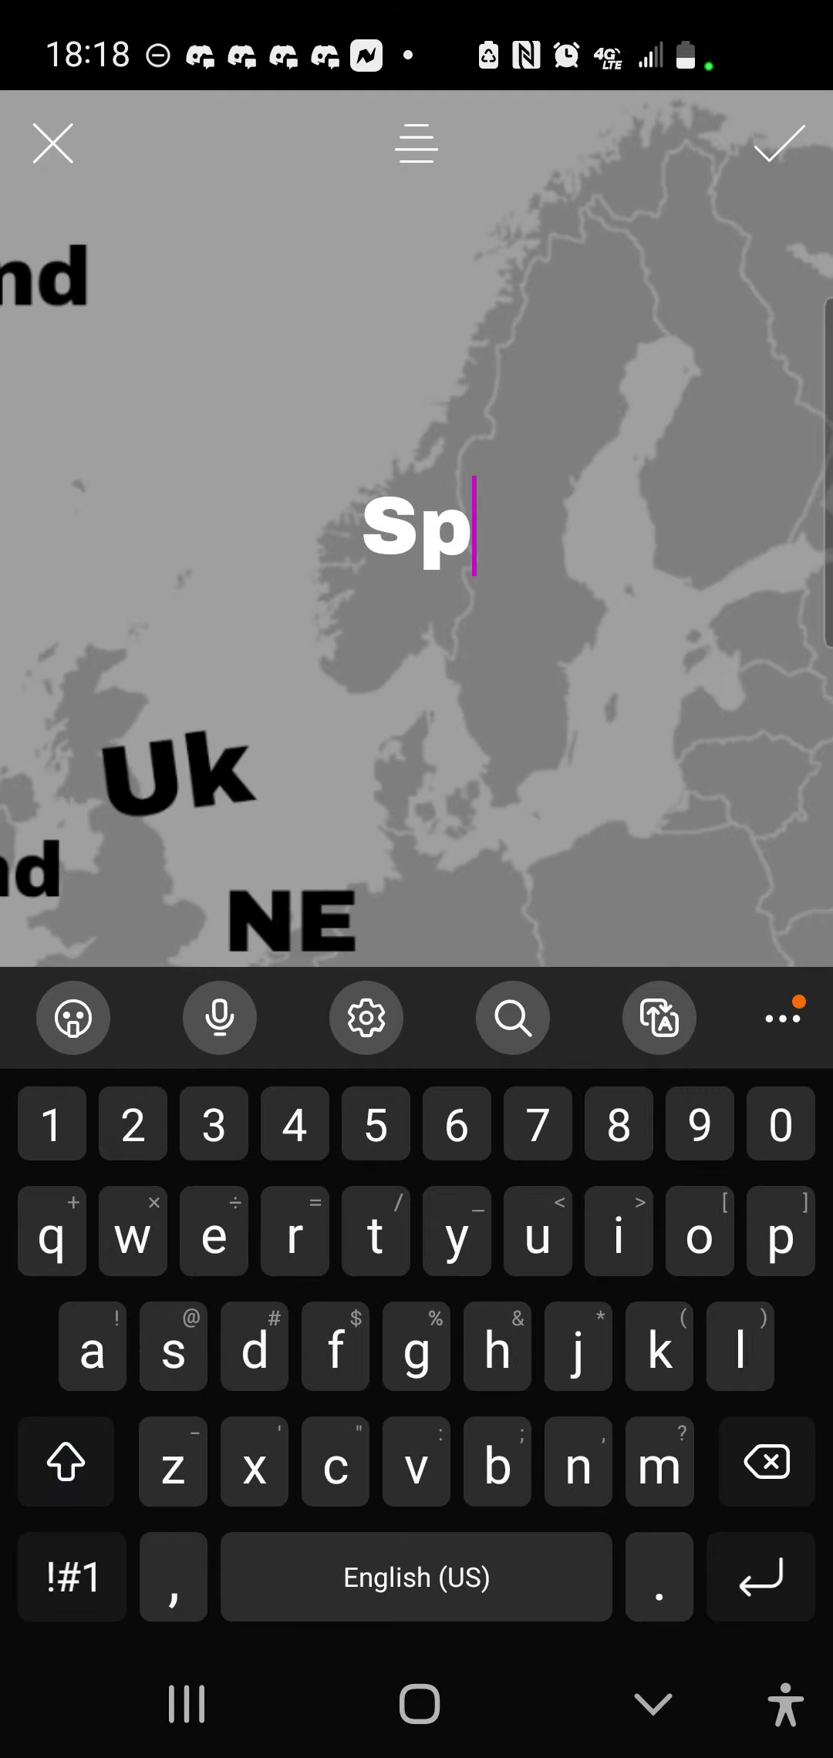
{"action": "type", "text": "ia"}
- Fix the misspelled 'Spia' label and confirm the DE (Germany) label
{"action": "key", "text": "BackSpace"}
{"action": "key", "text": "BackSpace"}
{"action": "type", "text": "ain"}
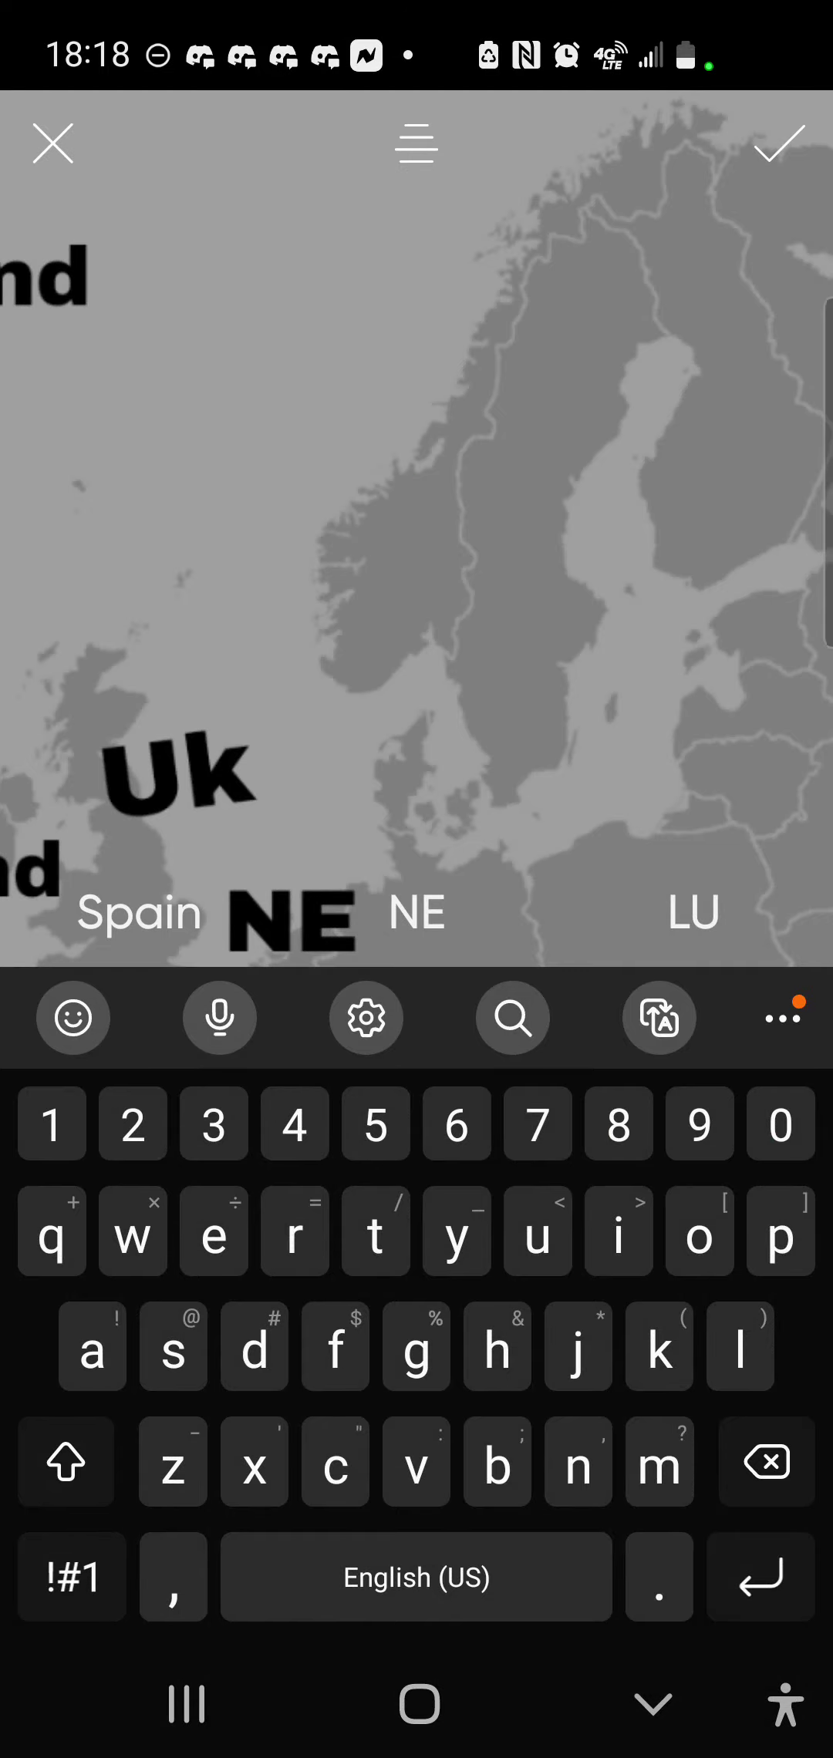
{"action": "type", "text": "PT"}
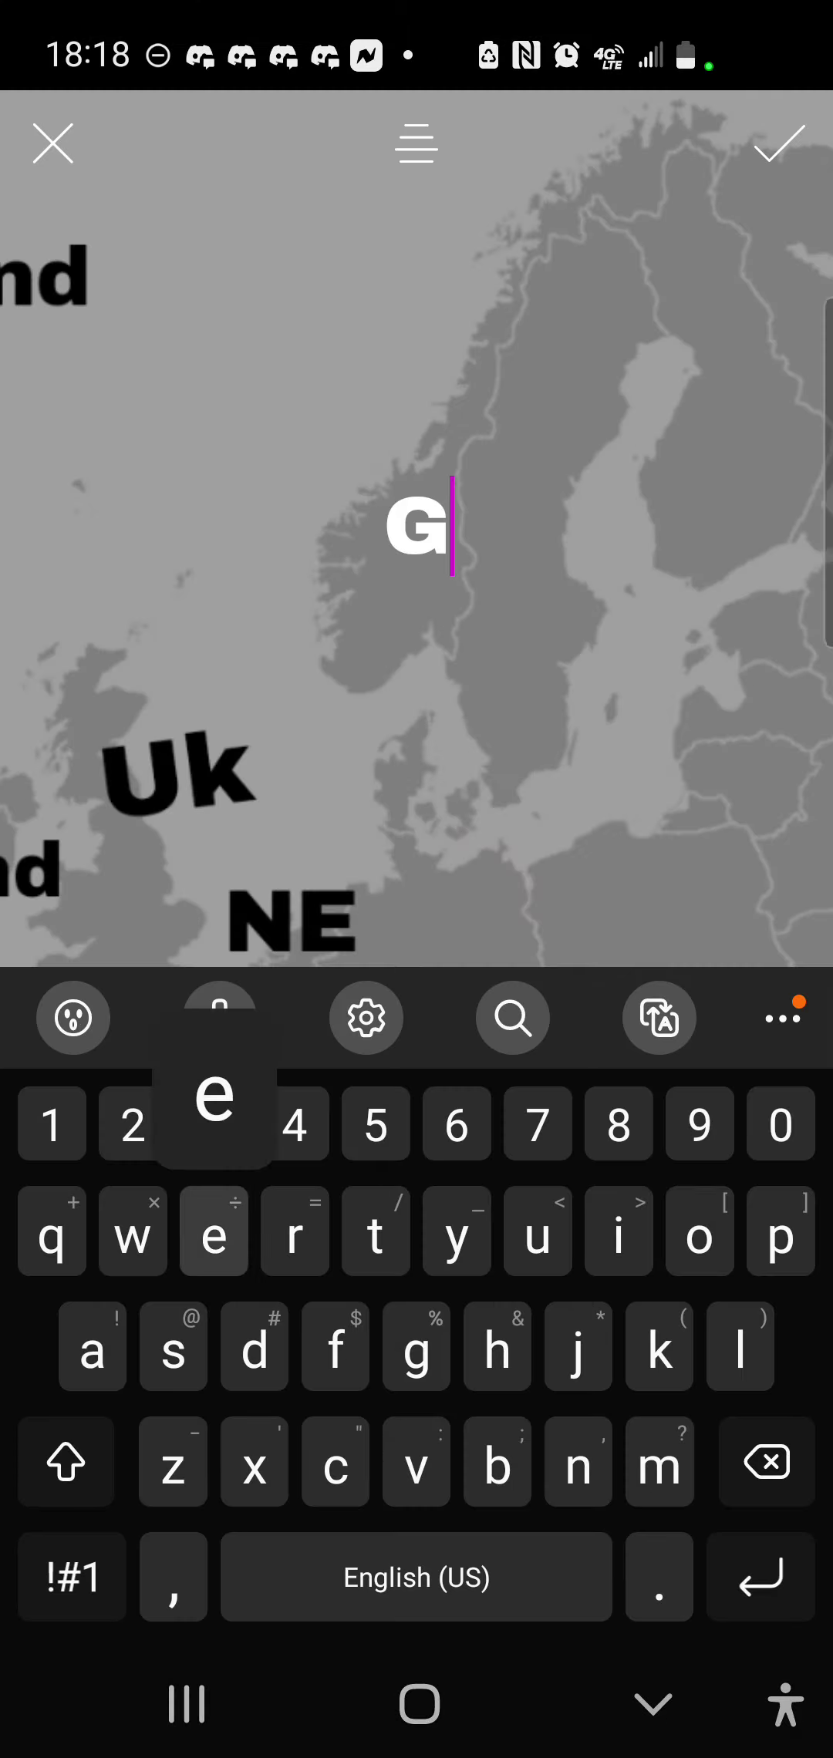
{"action": "type", "text": "ermany"}
{"action": "left_click", "coordinate": [653, 1703]}
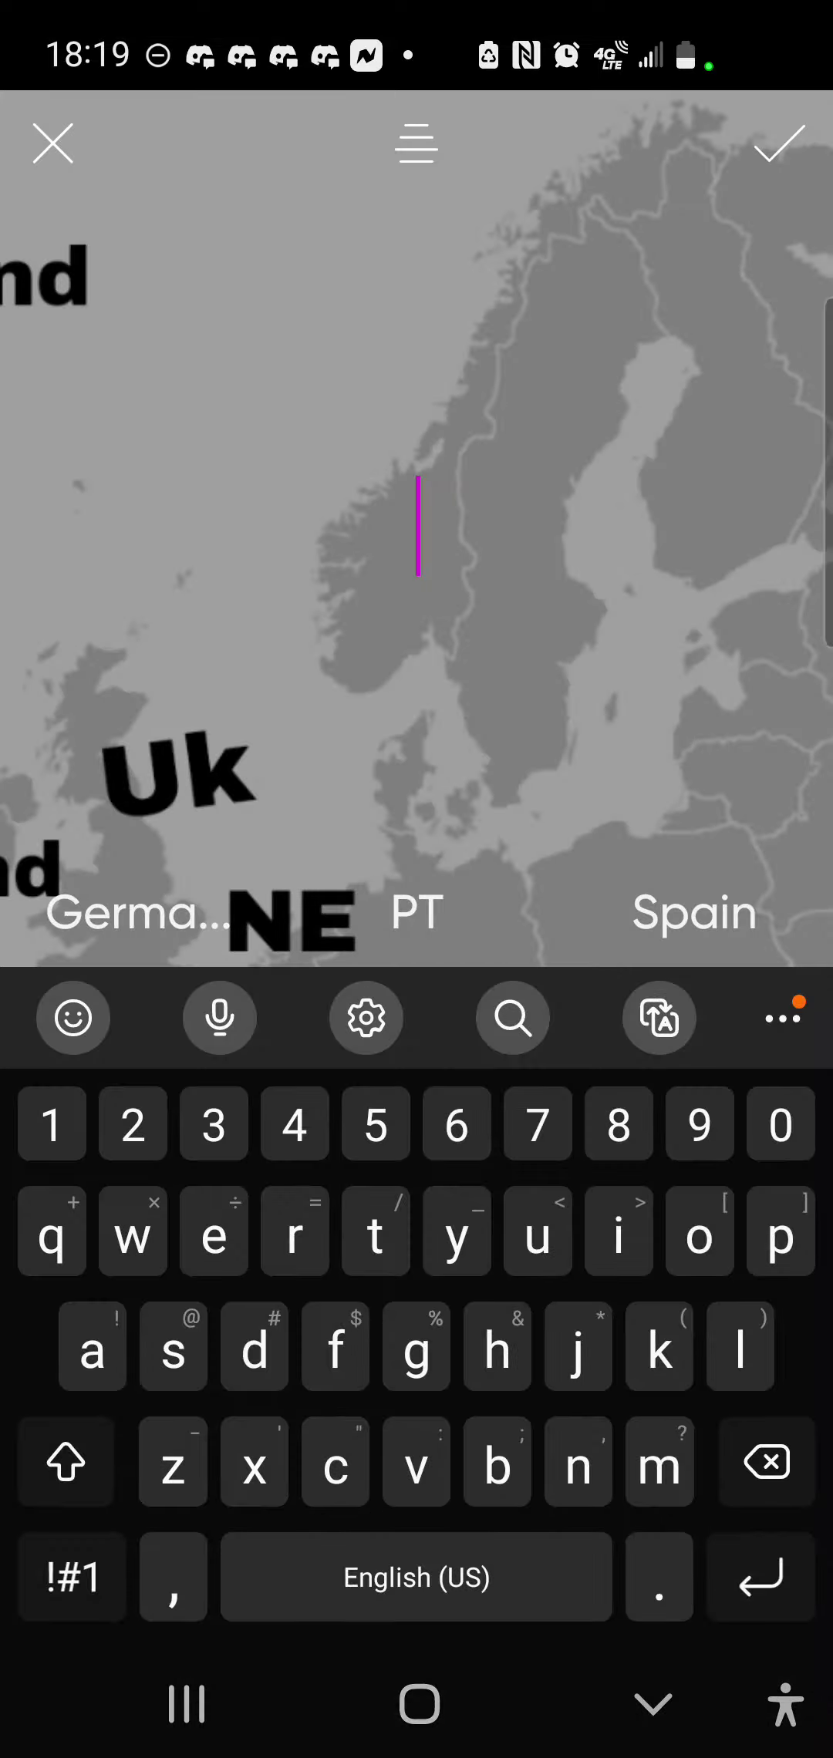
{"action": "type", "text": "cR"}
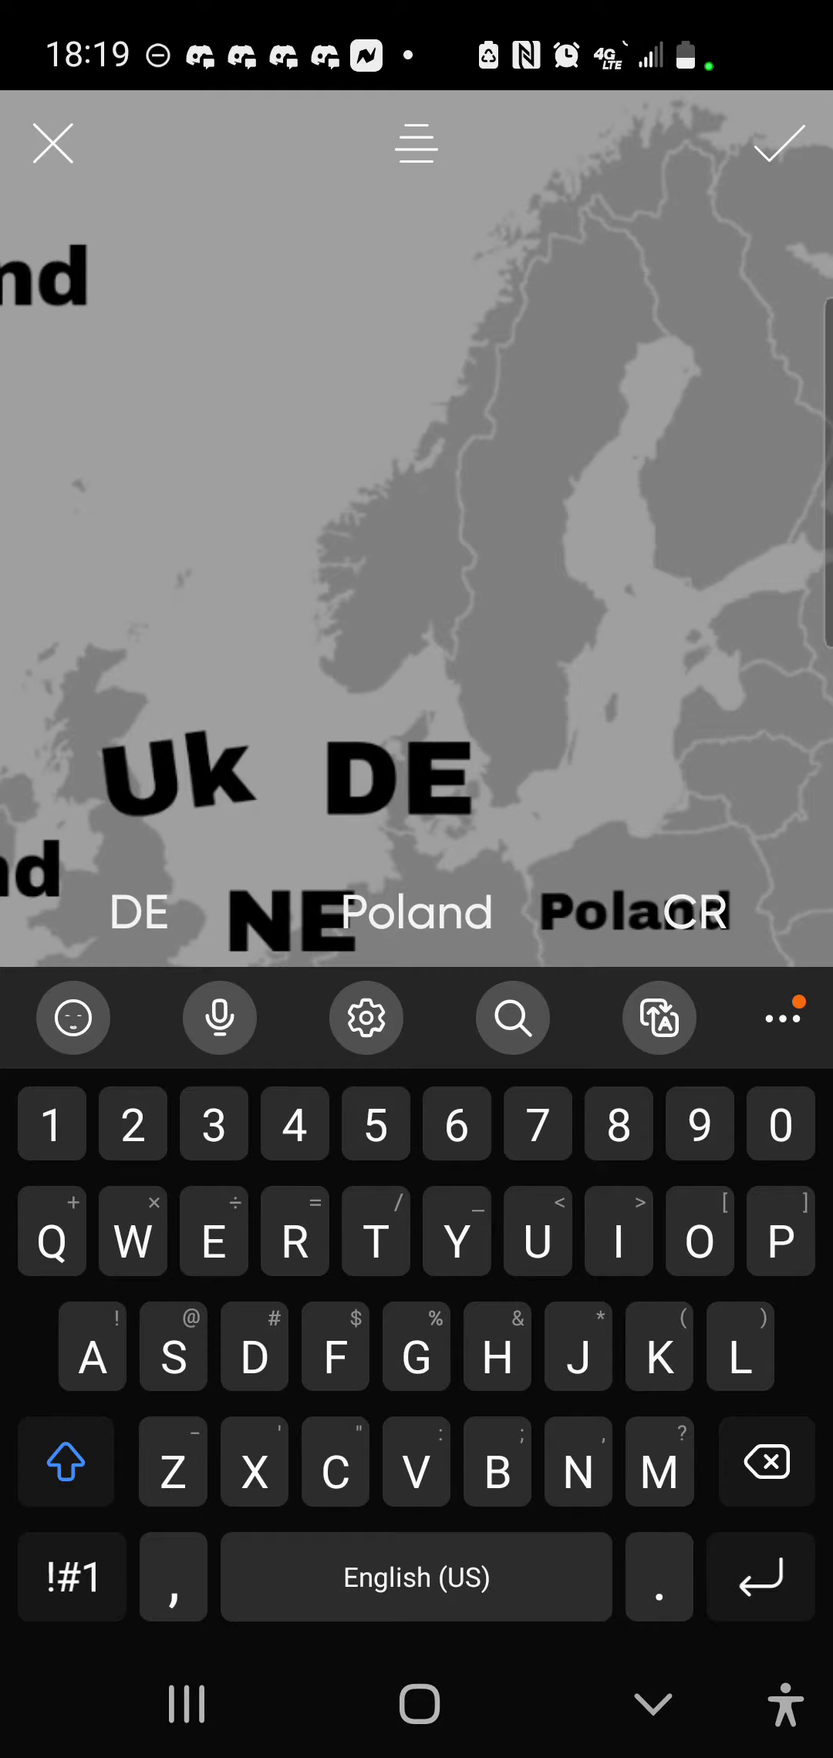
{"action": "type", "text": "Norway"}
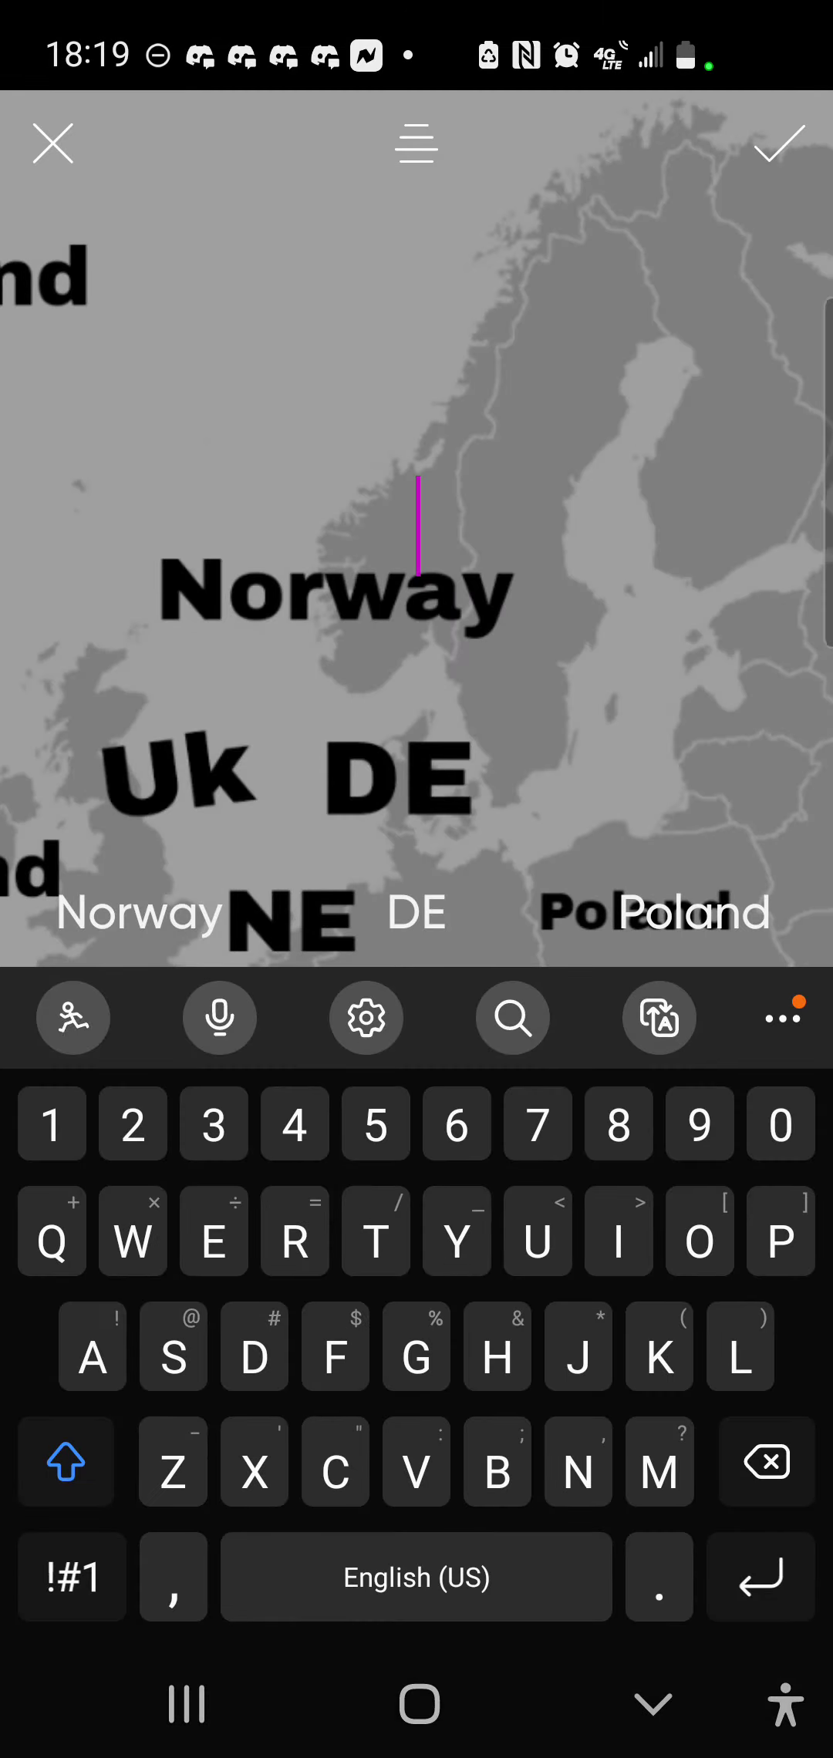
{"action": "type", "text": "Lat"}
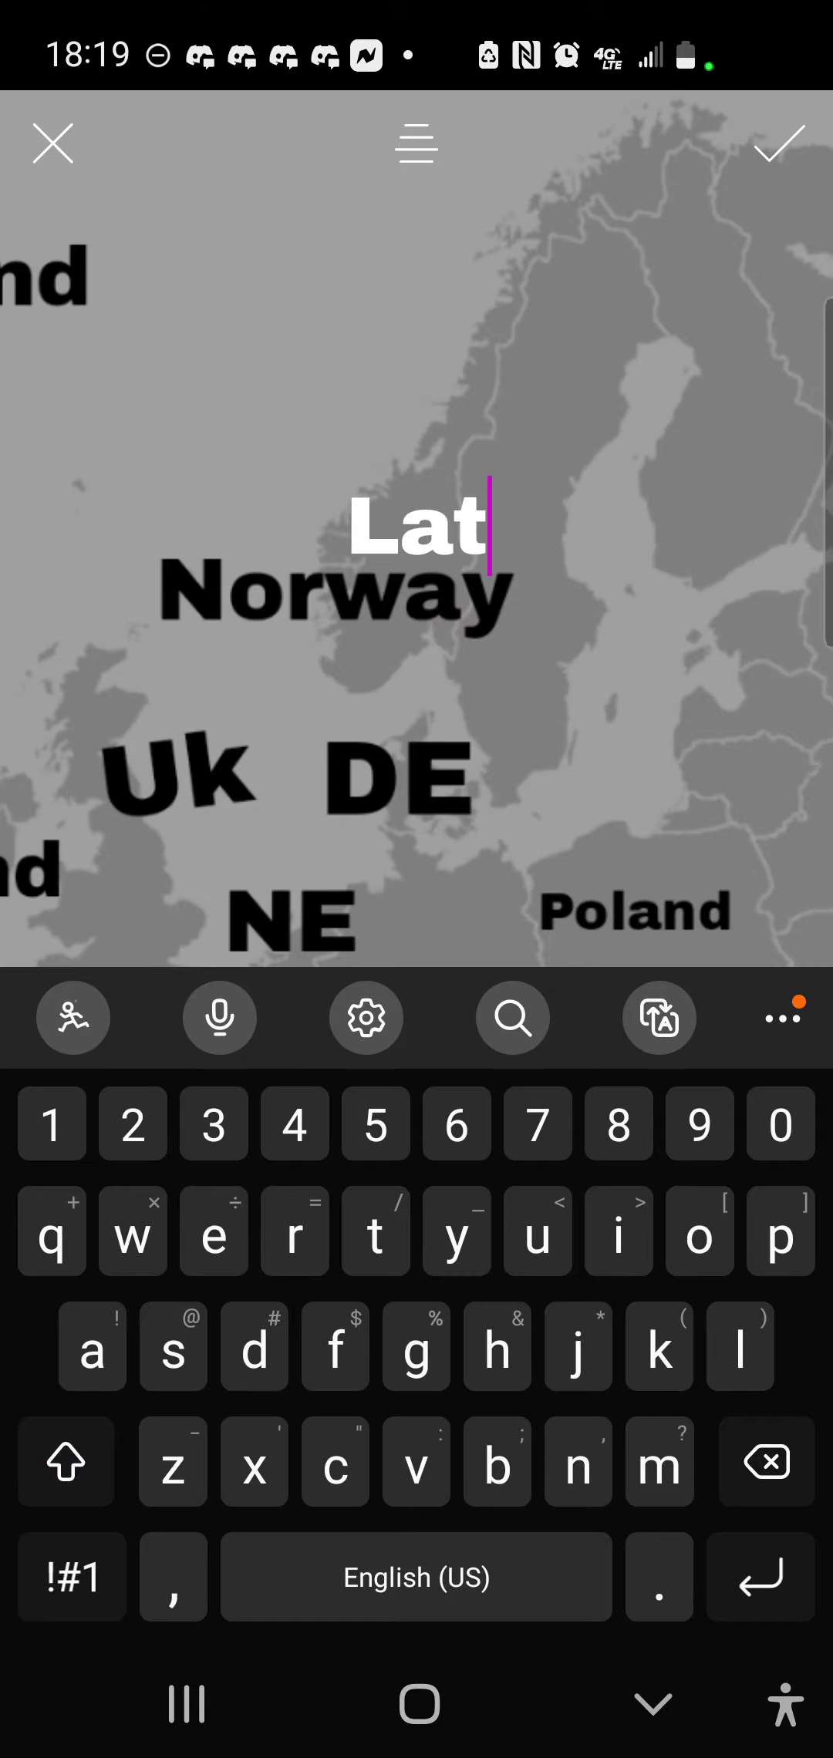
- Erase the mistyped letters so the Baltic label reads LT
{"action": "key", "text": "BackSpace"}
{"action": "key", "text": "BackSpace"}
{"action": "type", "text": "ut"}
{"action": "key", "text": "BackSpace"}
{"action": "key", "text": "BackSpace"}
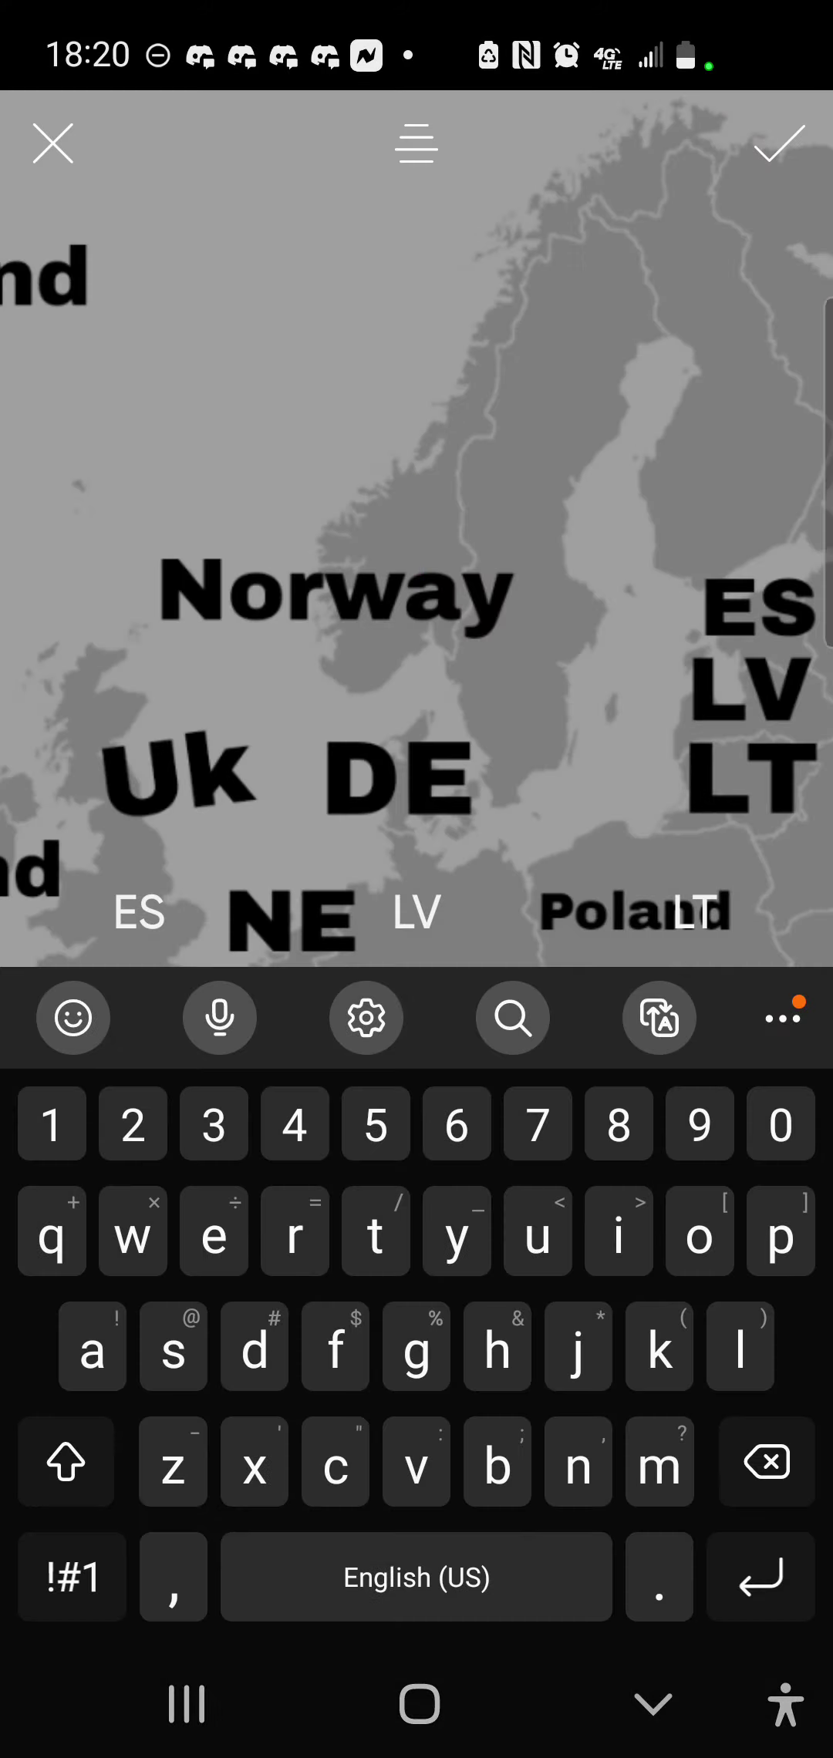
{"action": "type", "text": "SV"}
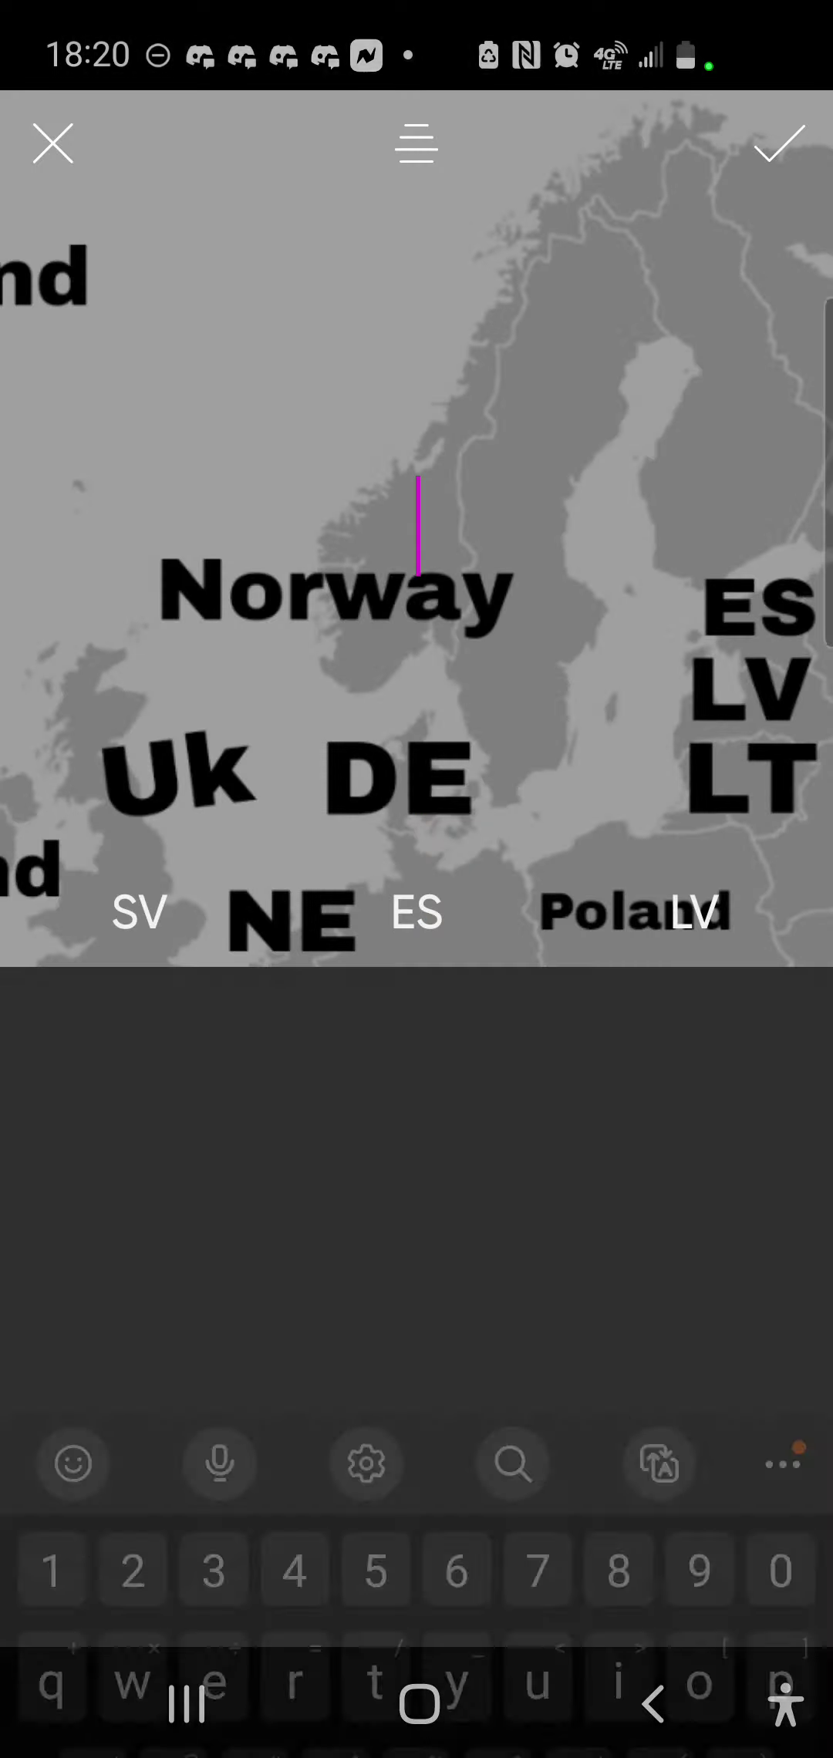
{"action": "type", "text": "HU"}
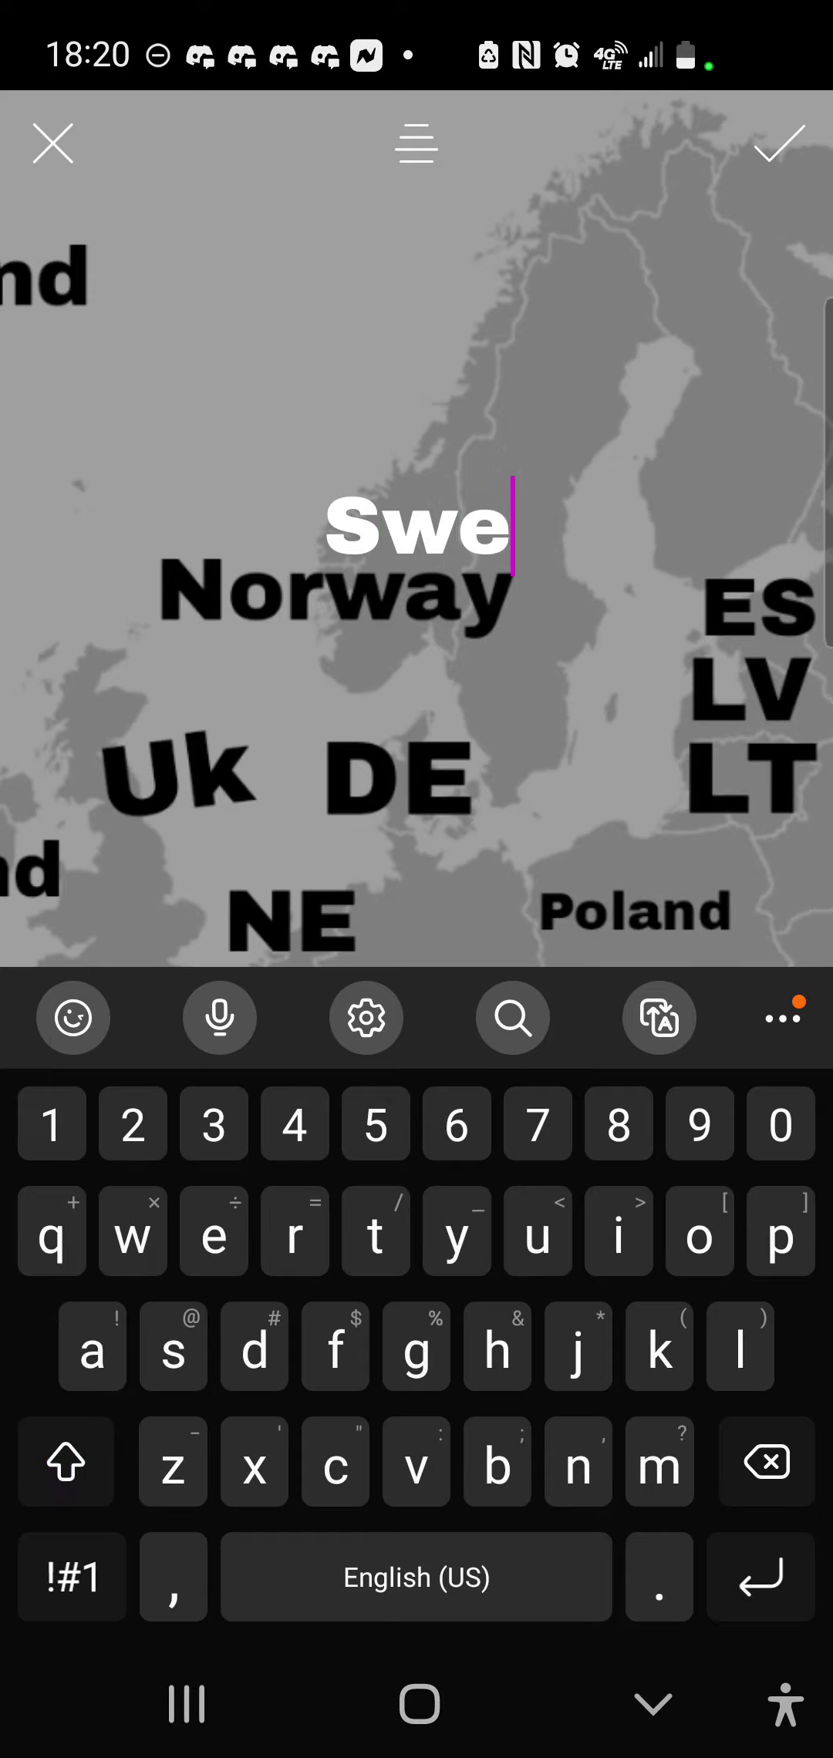
{"action": "type", "text": "den"}
- Complete the Sweden label and remove the typo from the Finland label
{"action": "left_click", "coordinate": [653, 1705]}
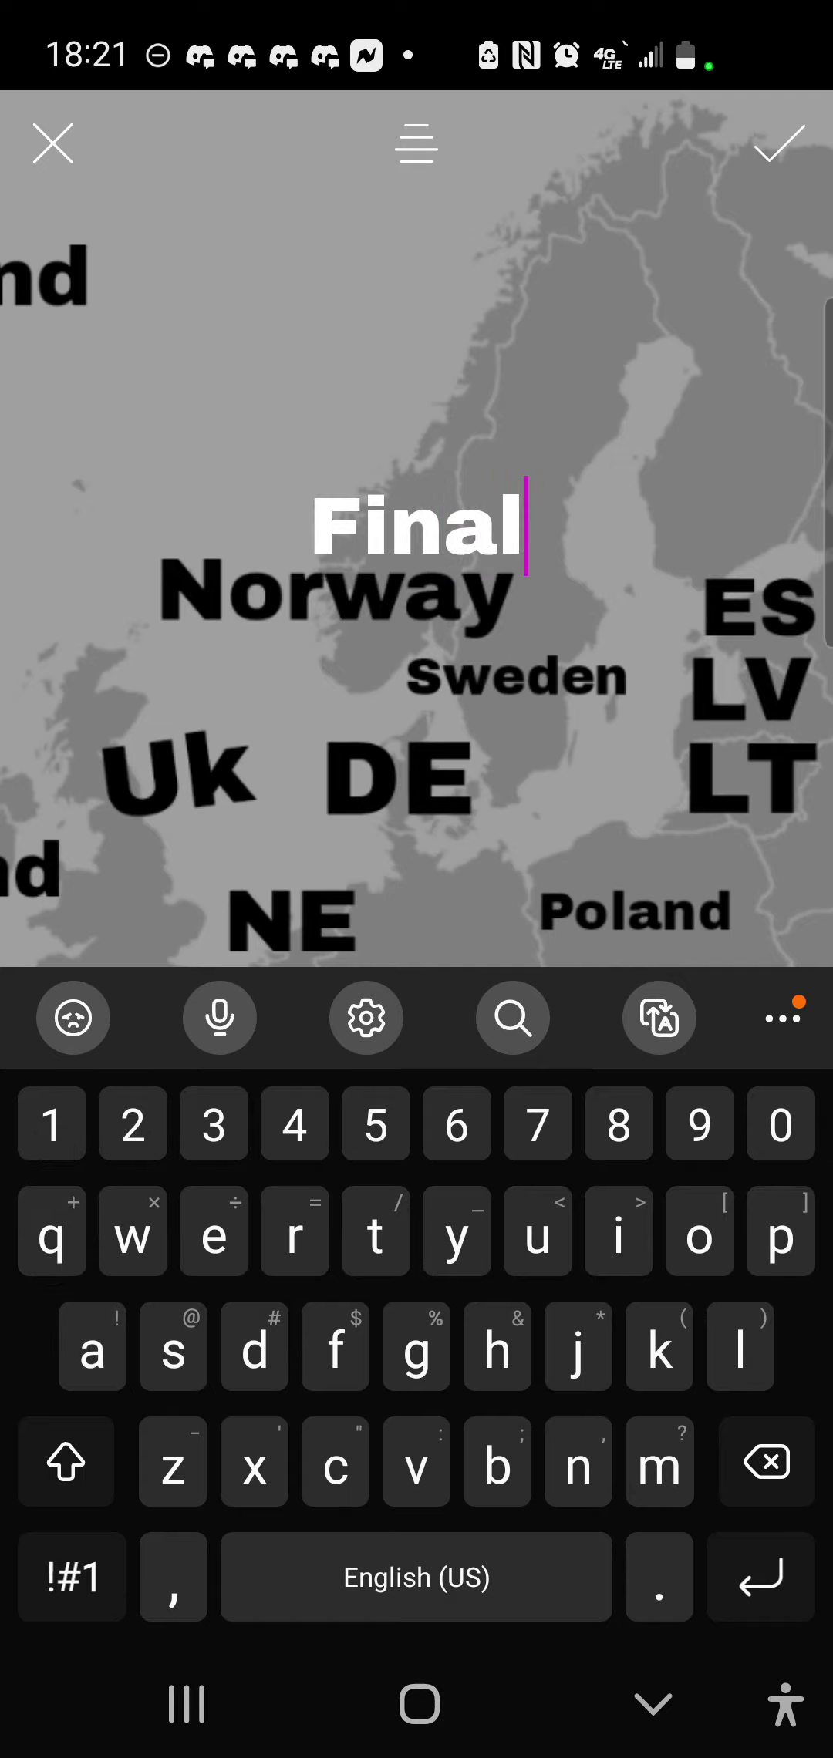
{"action": "key", "text": "BackSpace"}
{"action": "key", "text": "BackSpace"}
{"action": "type", "text": "land"}
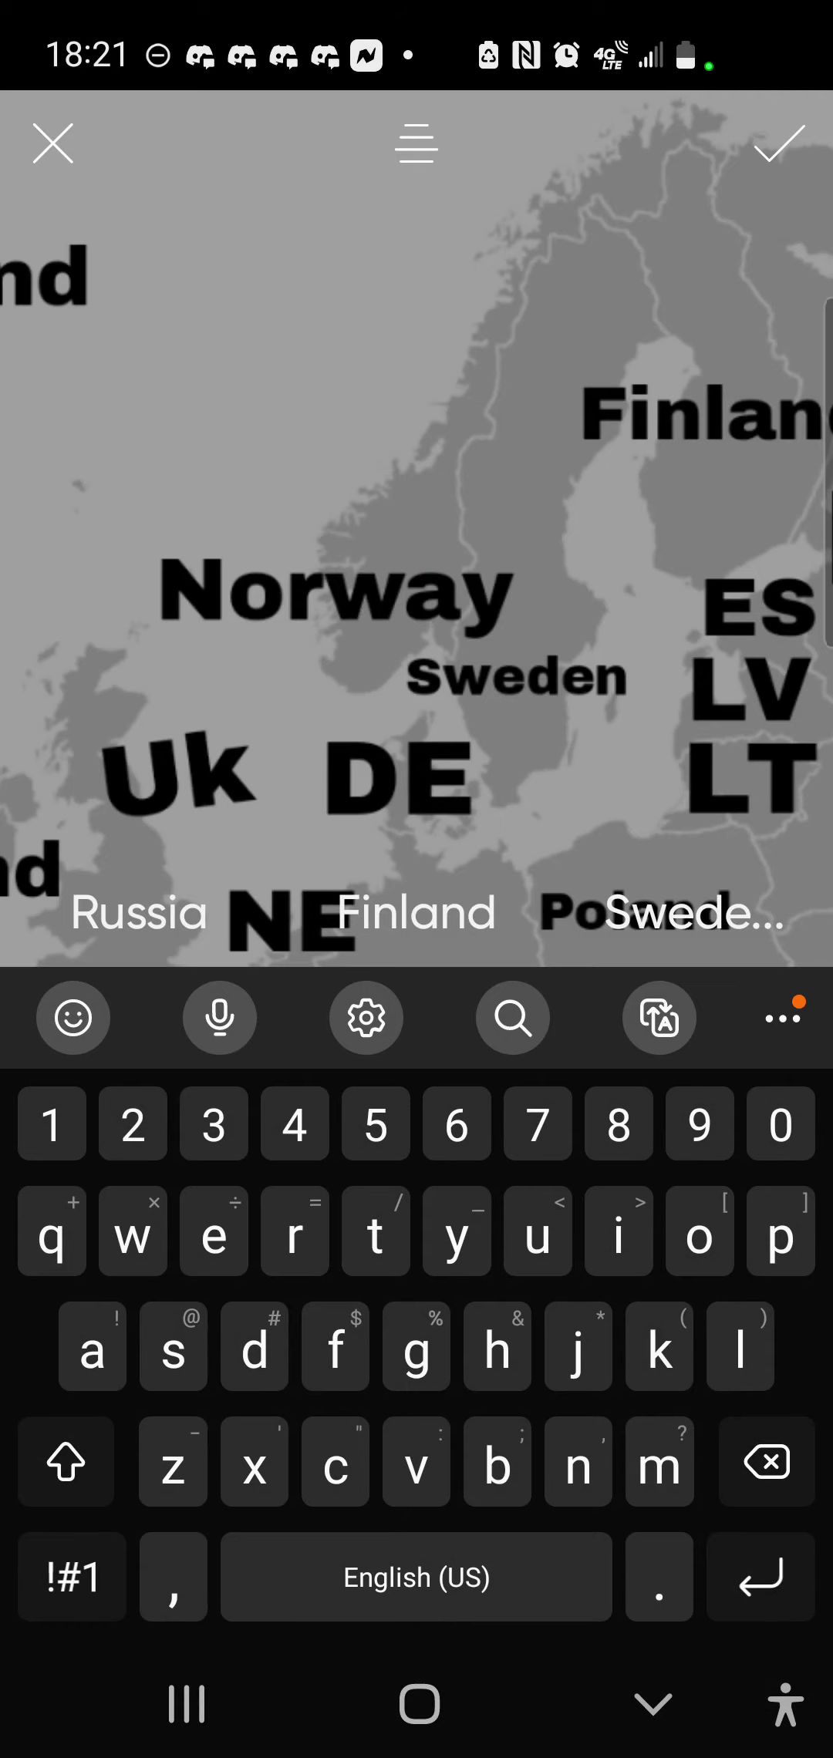
{"action": "type", "text": "Ukraind"}
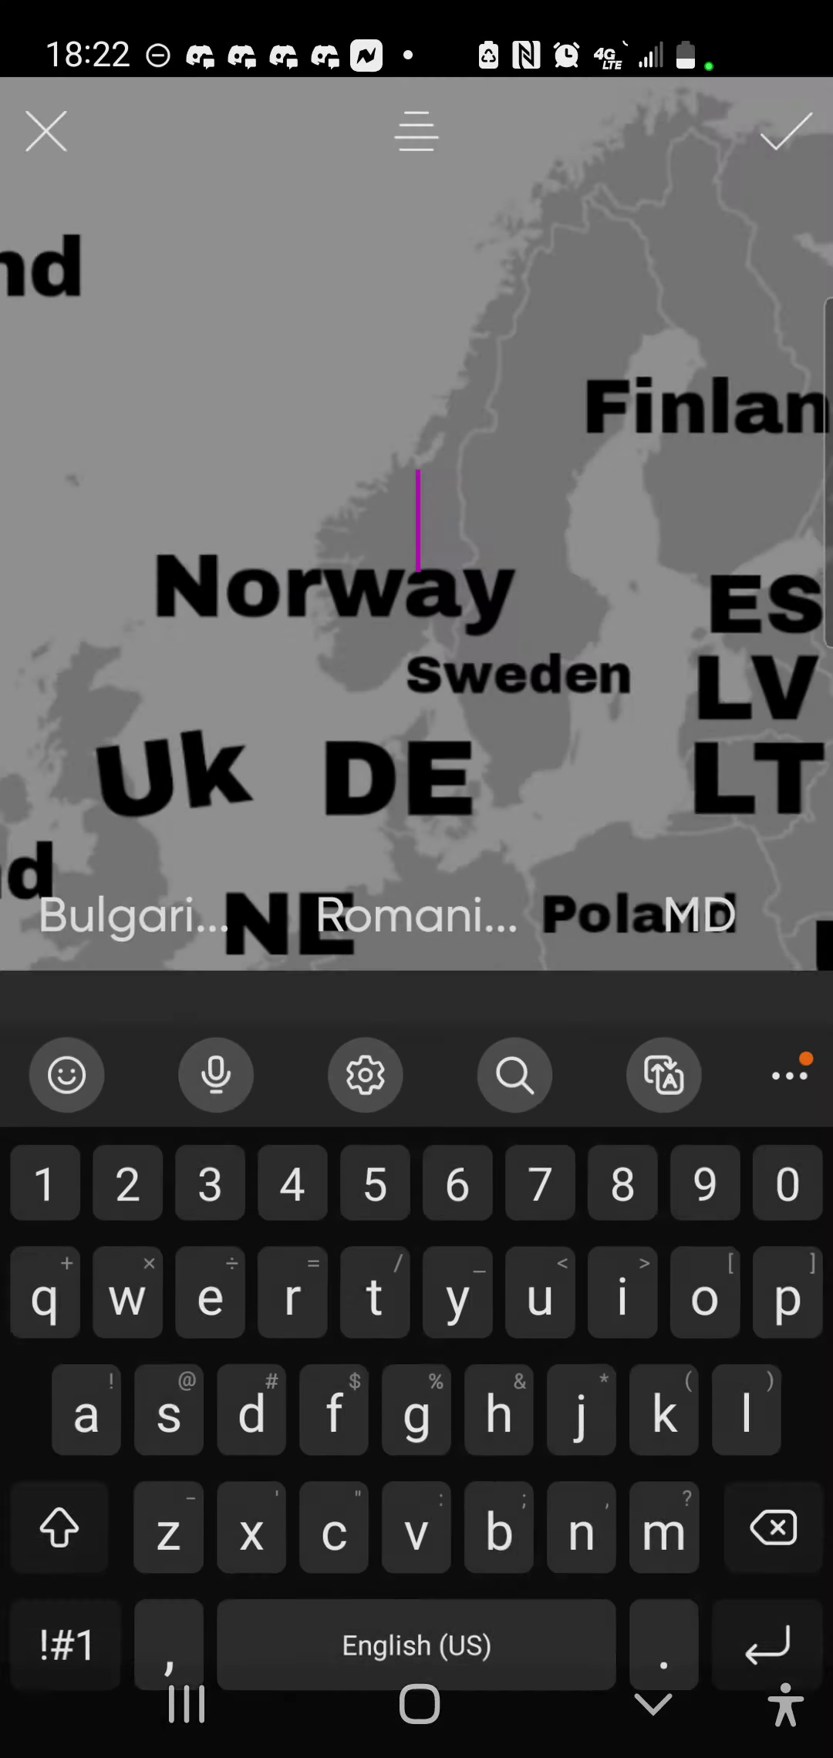
{"action": "type", "text": "Setbia"}
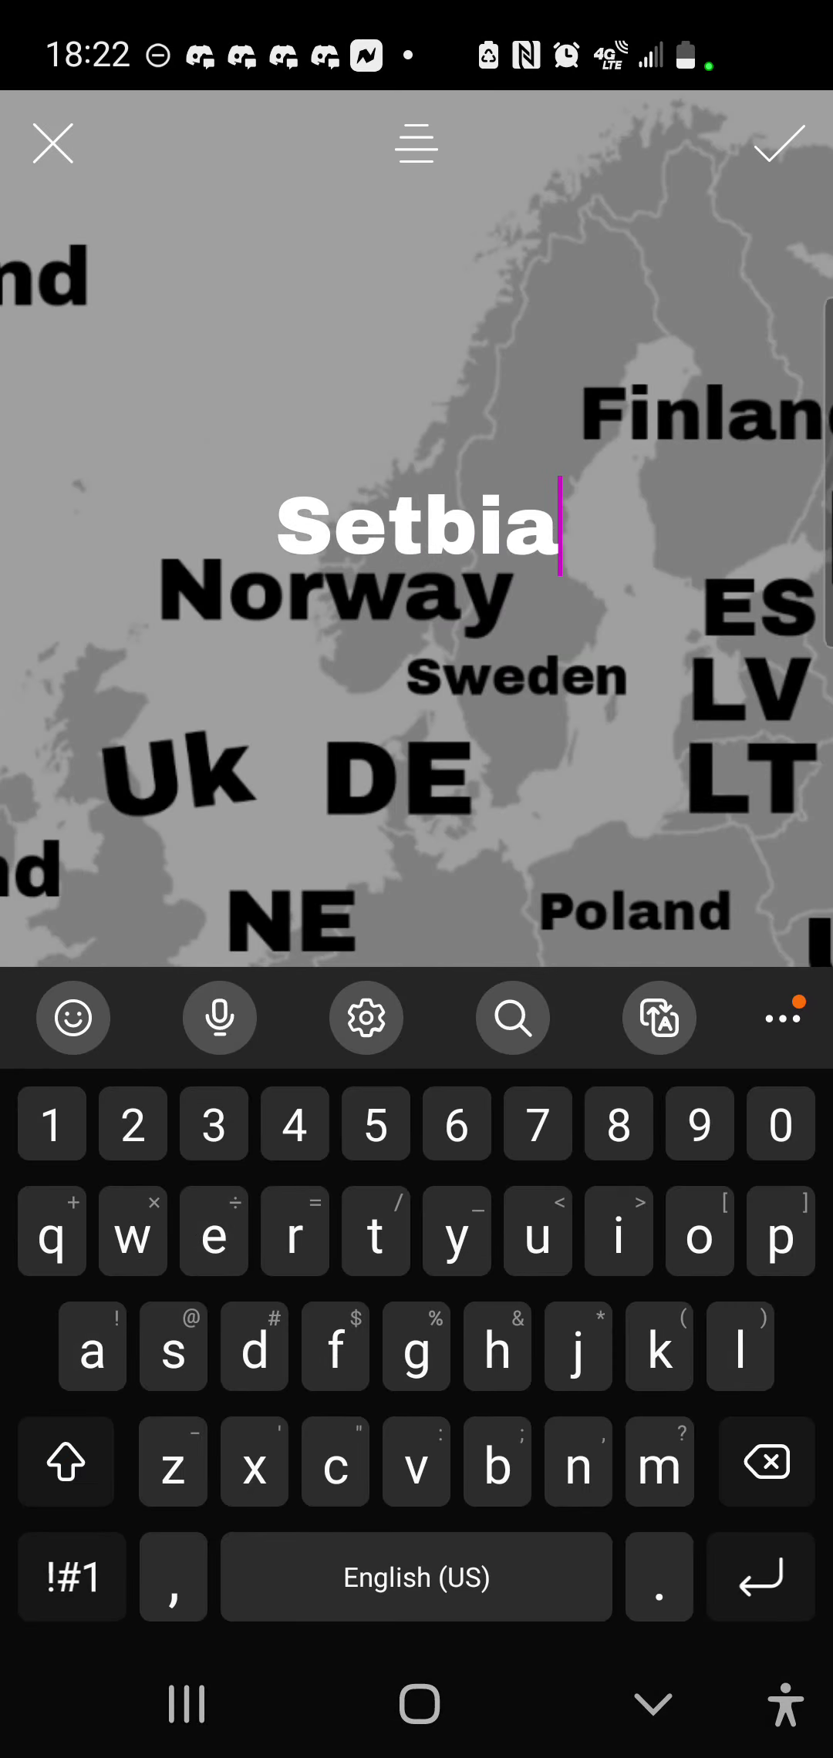
{"action": "type", "text": "ll"}
- Delete the misspelled letters in 'Setbia' so the label reads Serbia
{"action": "key", "text": "BackSpace"}
{"action": "key", "text": "BackSpace"}
{"action": "key", "text": "BackSpace"}
{"action": "key", "text": "BackSpace"}
{"action": "key", "text": "BackSpace"}
{"action": "key", "text": "BackSpace"}
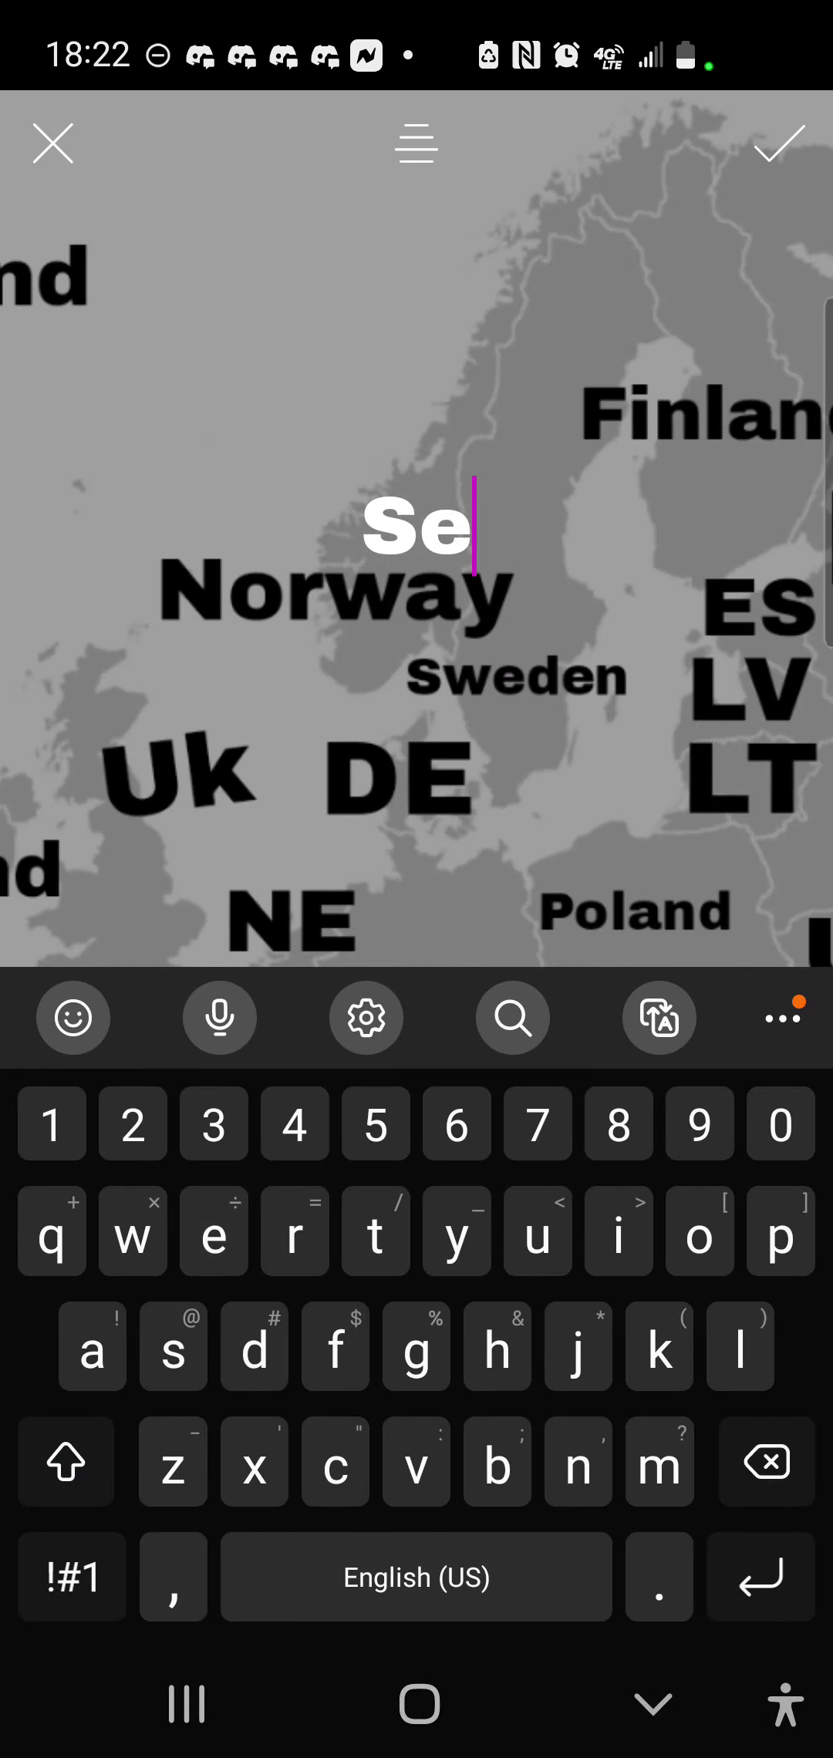
{"action": "type", "text": "rbia"}
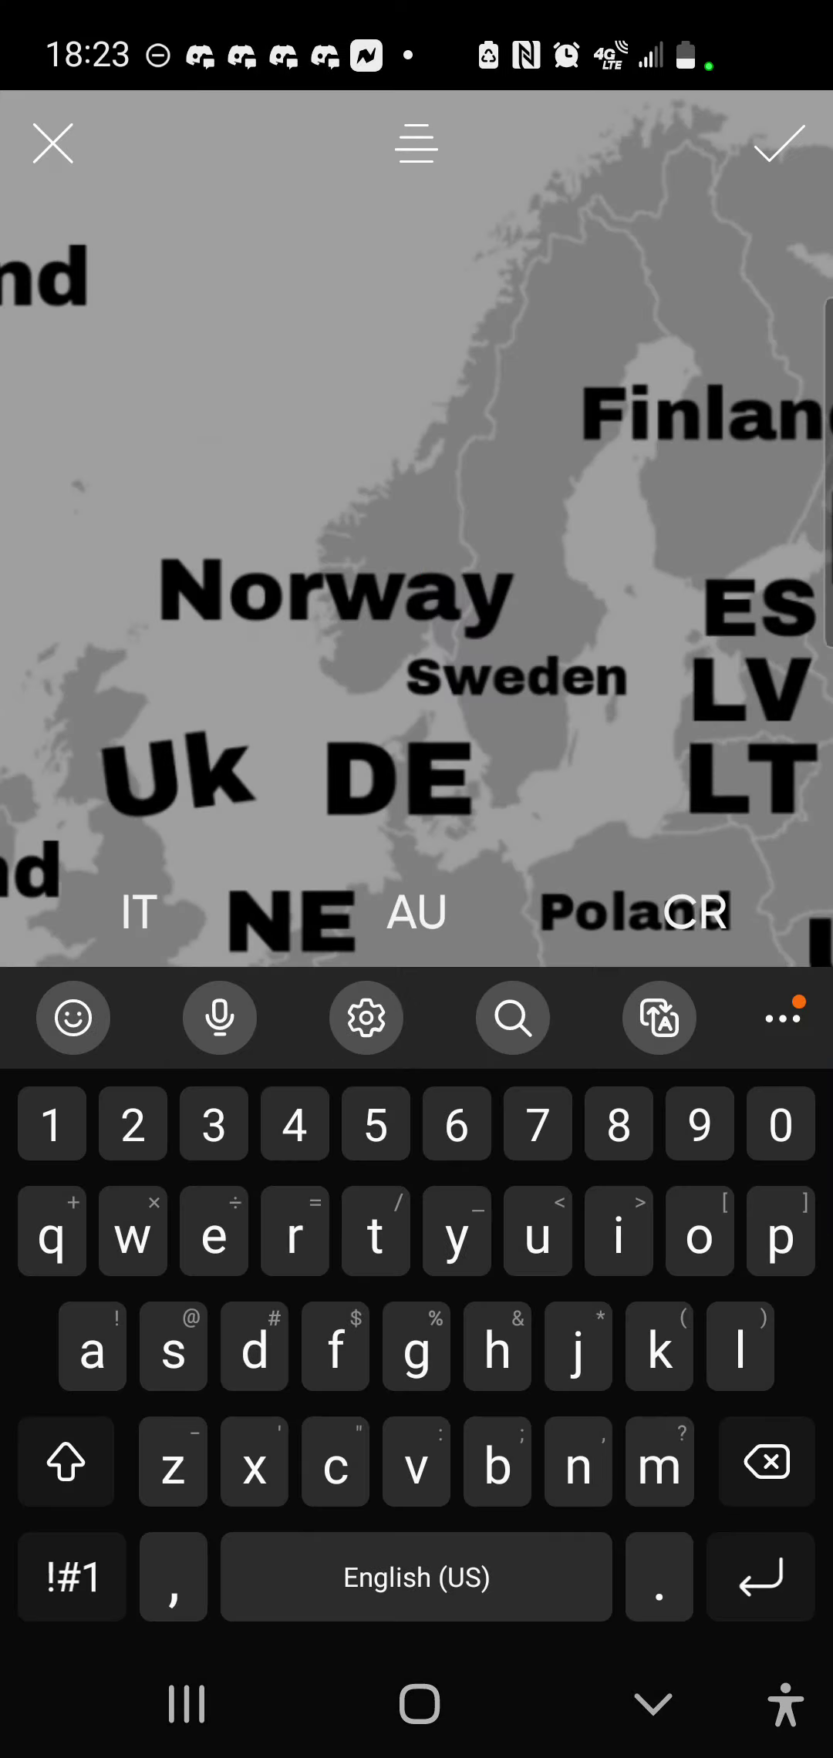
{"action": "type", "text": "NF"}
- Clear the mistaken NF text to make way for the MT label
{"action": "key", "text": "BackSpace"}
{"action": "key", "text": "BackSpace"}
{"action": "type", "text": "M"}
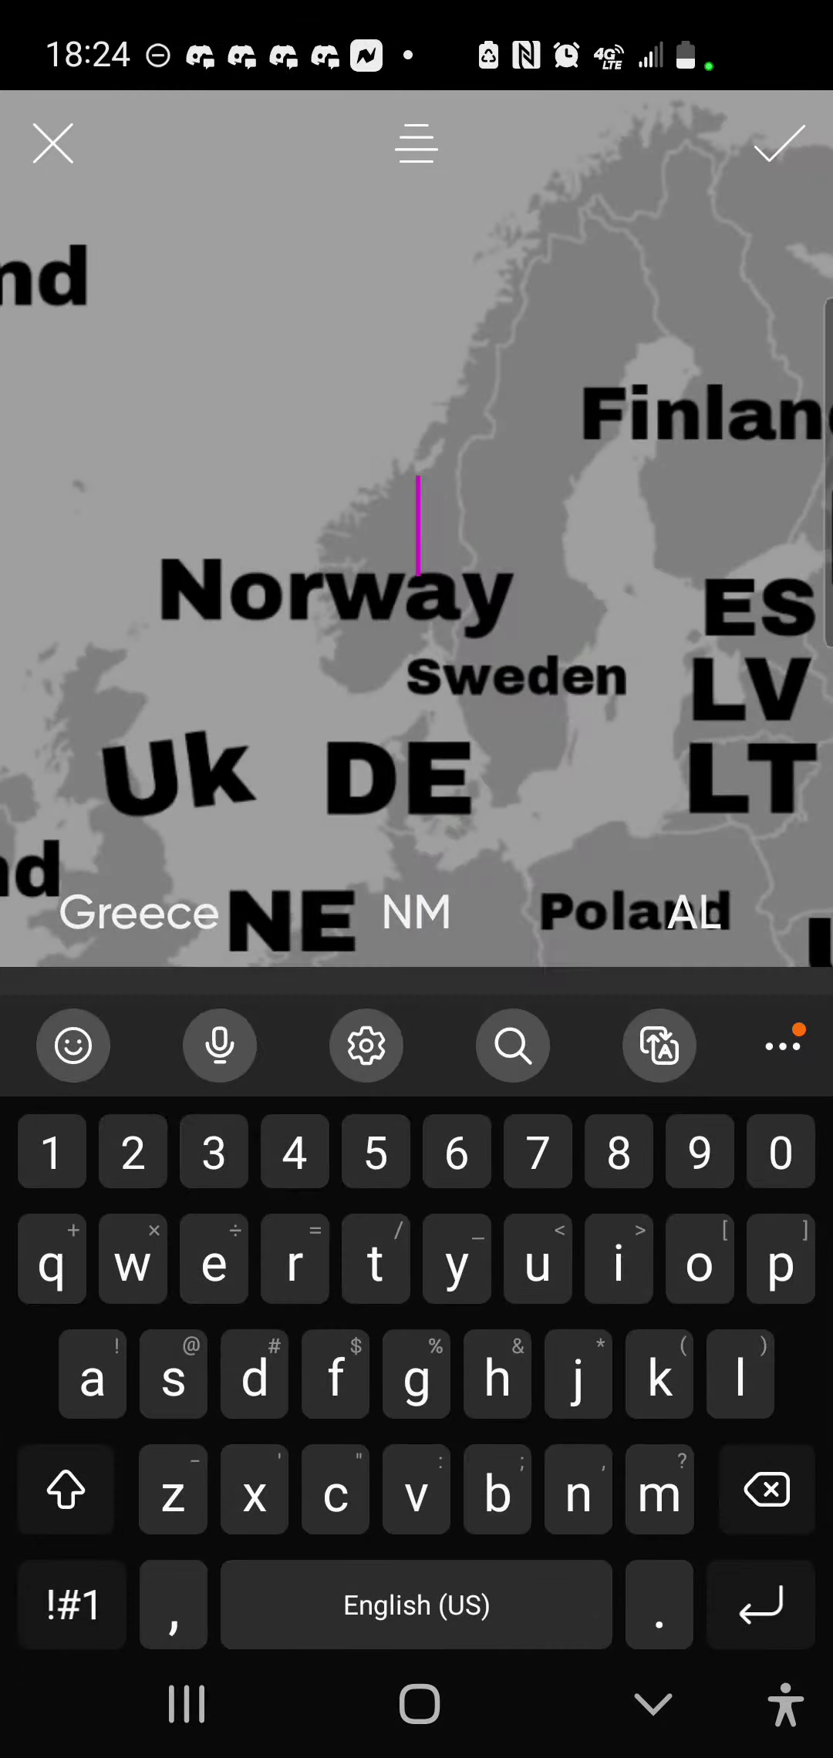
{"action": "type", "text": "Turke"}
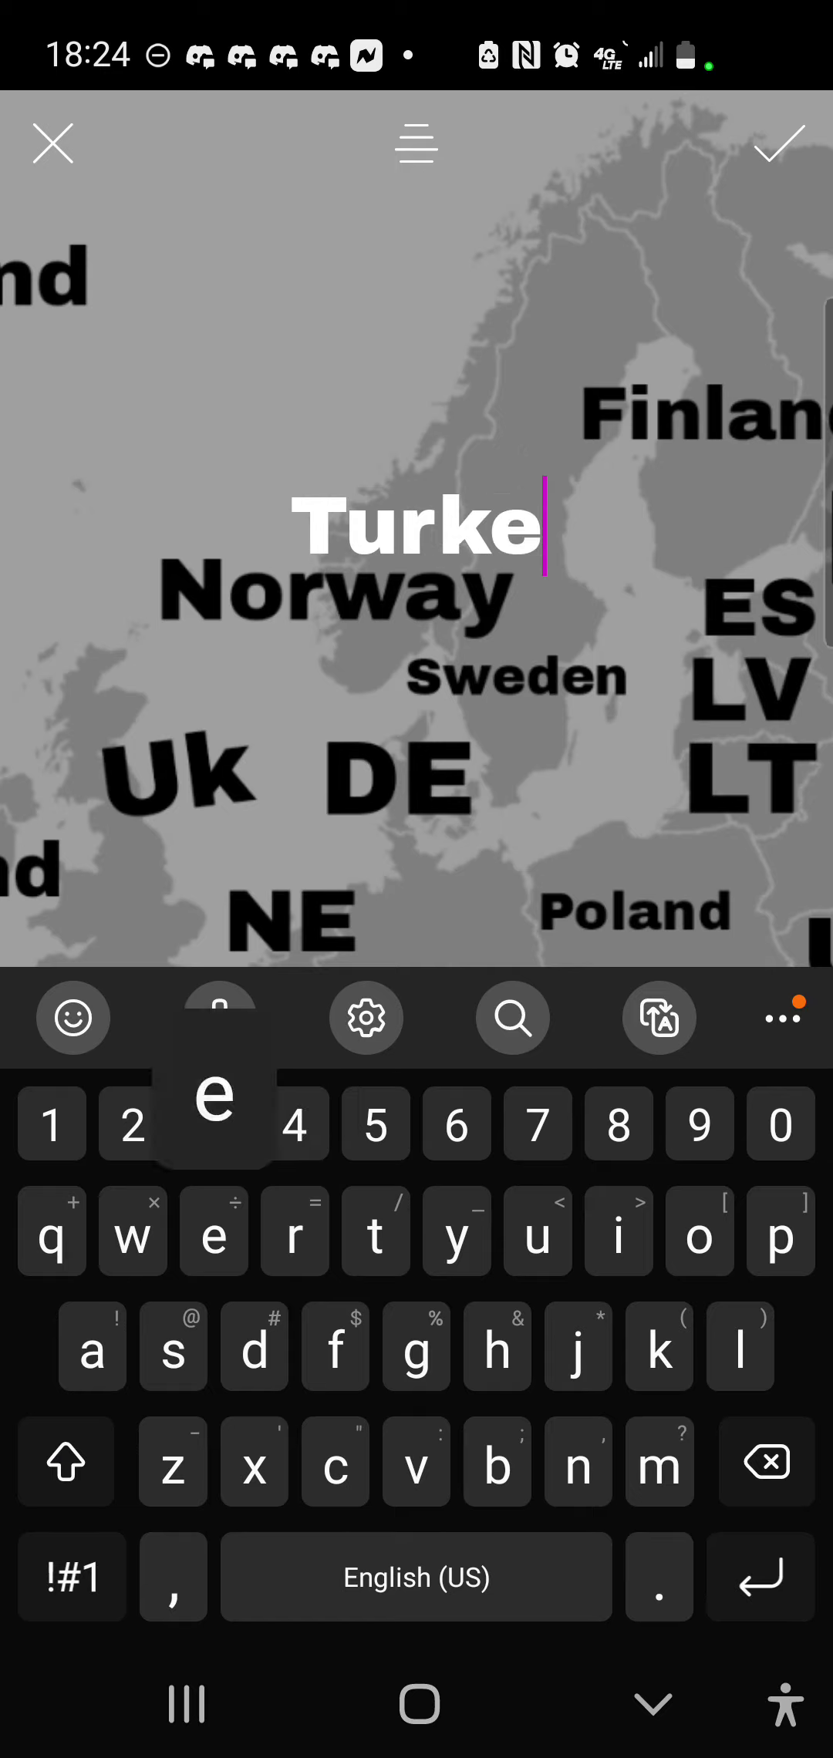